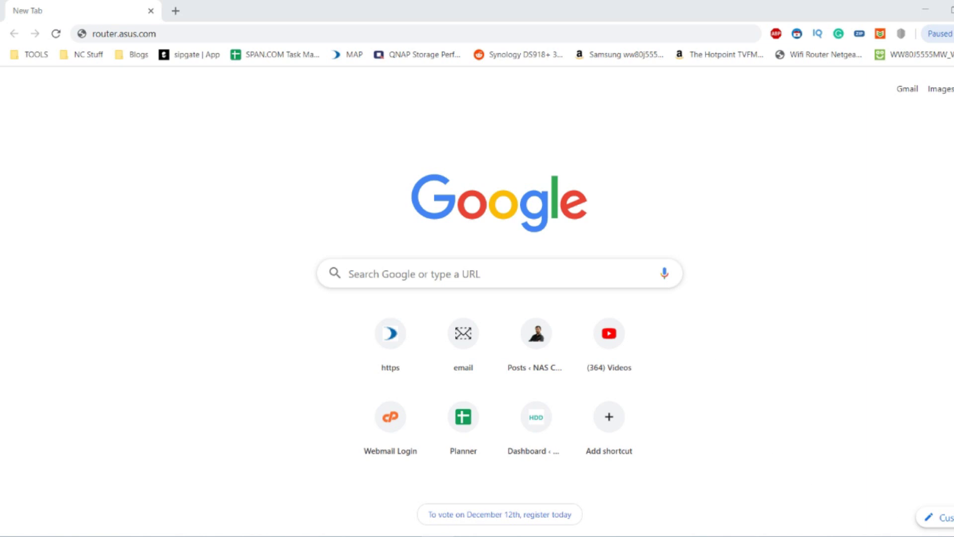
Step: Check which Wi-Fi network the PC is on, then select the router.asus.com address
{"action": "left_click", "coordinate": [918, 536]}
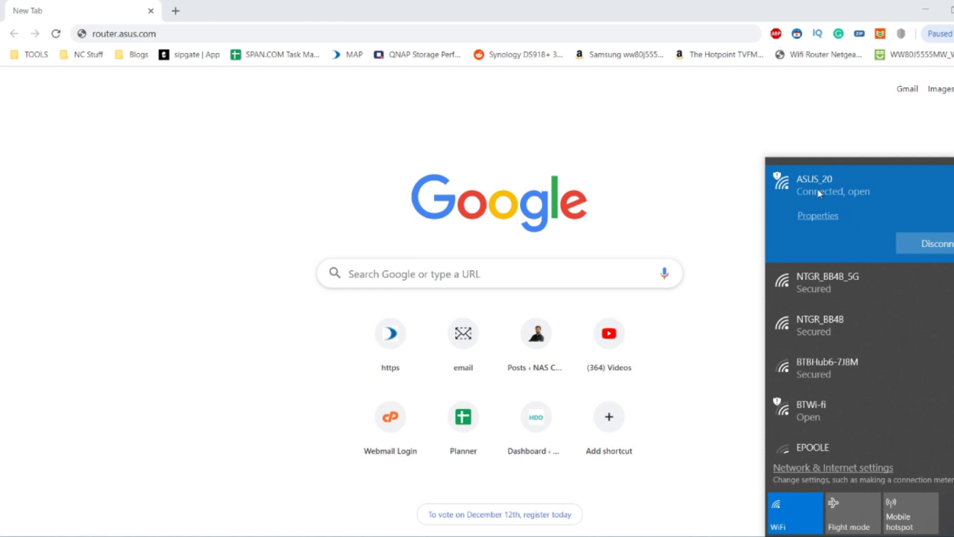
{"action": "left_click", "coordinate": [538, 137]}
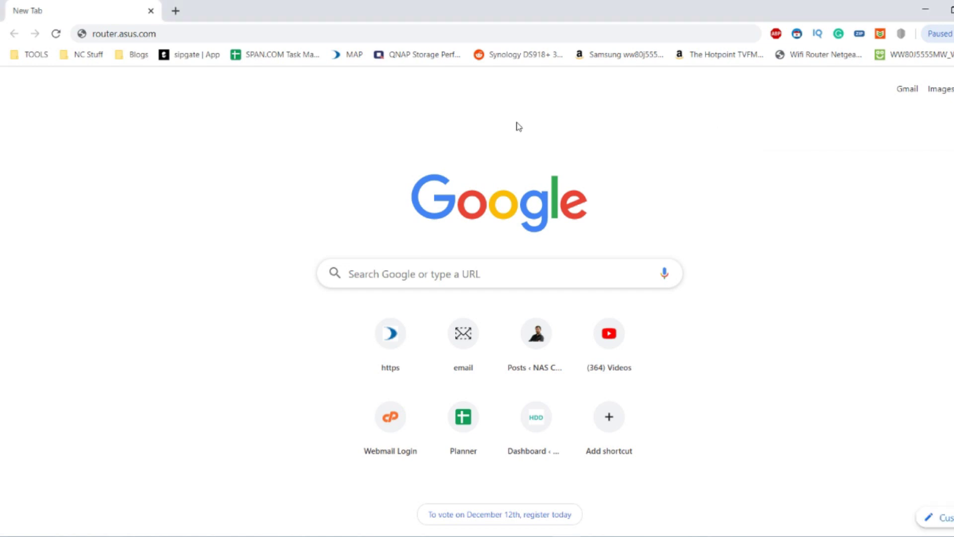
{"action": "left_click", "coordinate": [190, 33]}
{"action": "left_click", "coordinate": [168, 32]}
{"action": "left_click_drag", "start_coordinate": [159, 33], "coordinate": [71, 35]}
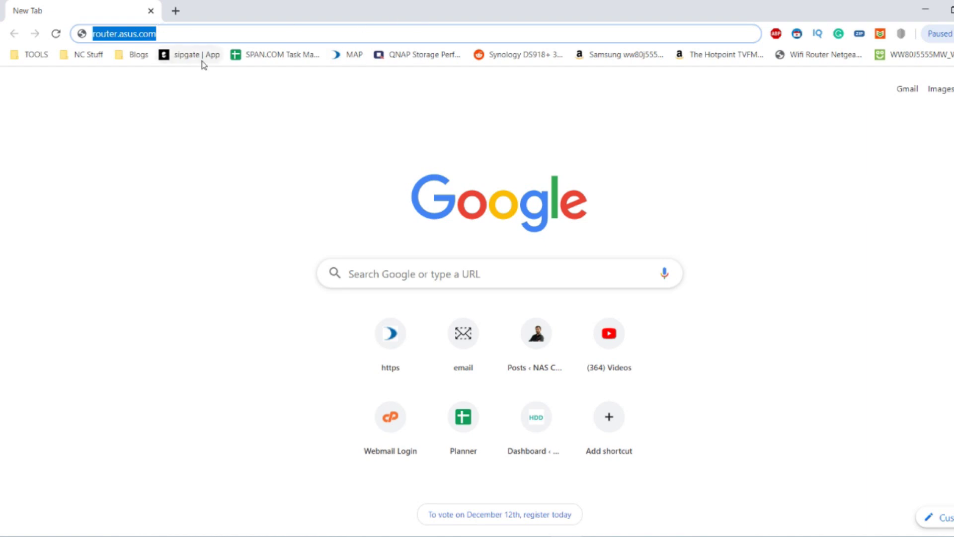
Step: Review the Welcome to RT-AX92U page and choose Create A New Network
{"action": "mouse_move", "coordinate": [147, 536]}
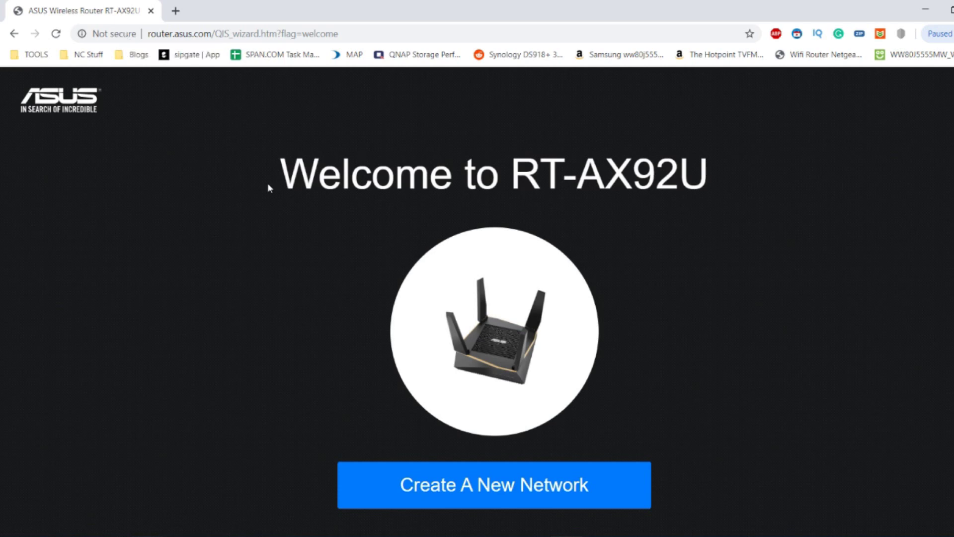
{"action": "scroll", "coordinate": [267, 186], "scroll_direction": "down", "scroll_amount": 2}
{"action": "scroll", "coordinate": [268, 188], "scroll_direction": "down", "scroll_amount": 1}
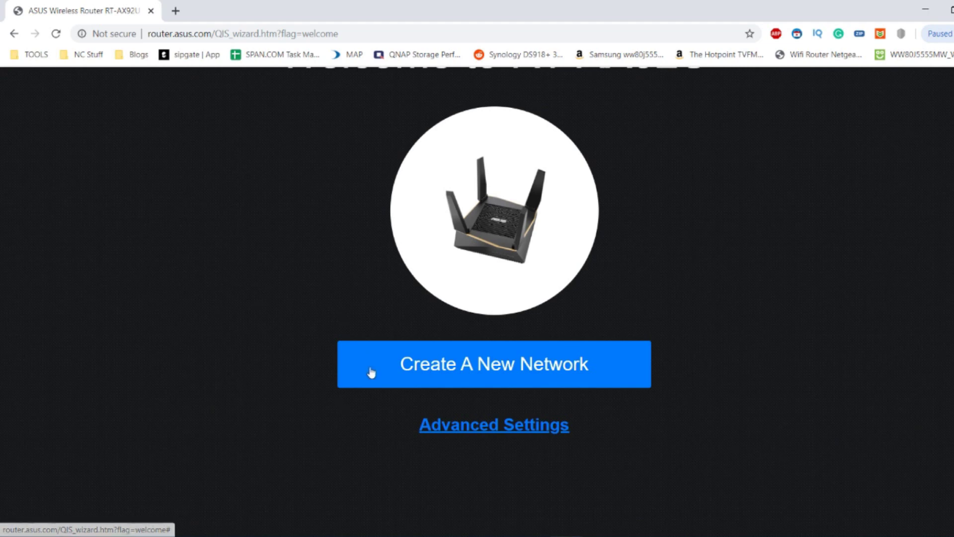
{"action": "scroll", "coordinate": [371, 372], "scroll_direction": "up", "scroll_amount": 2}
{"action": "scroll", "coordinate": [370, 373], "scroll_direction": "down", "scroll_amount": 1}
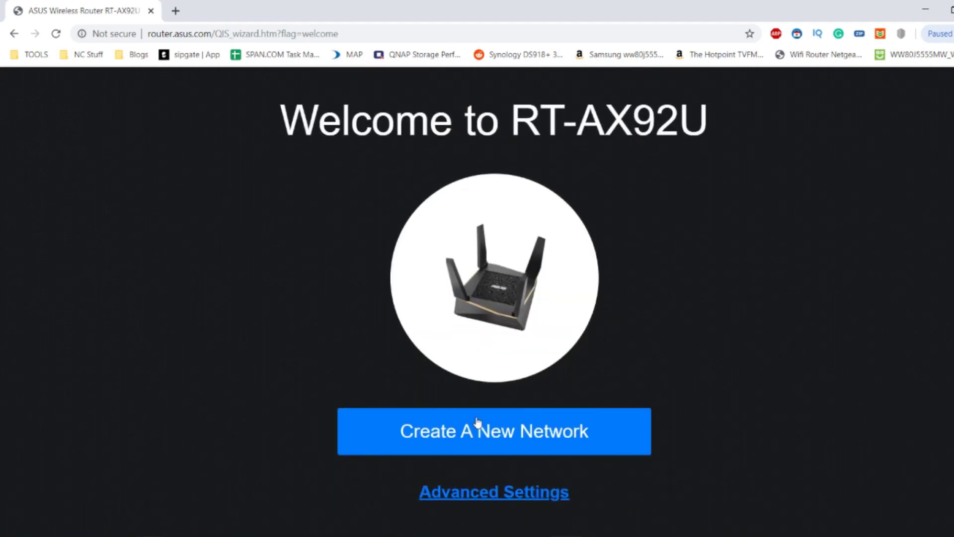
{"action": "left_click", "coordinate": [503, 430]}
Step: Enter ASUSWIFI6 as the network name and a wireless password, briefly revealing it to check
{"action": "left_click", "coordinate": [453, 243]}
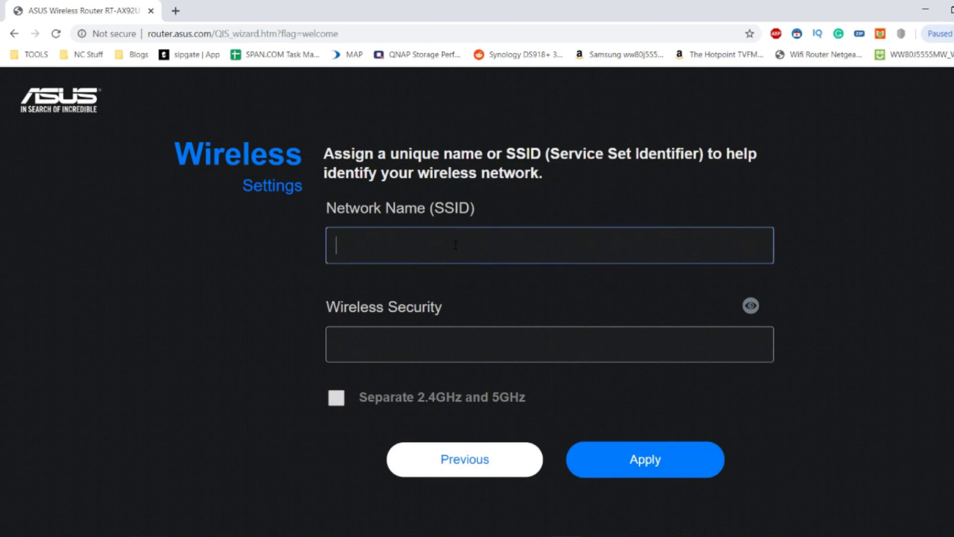
{"action": "type", "text": "ASUS"}
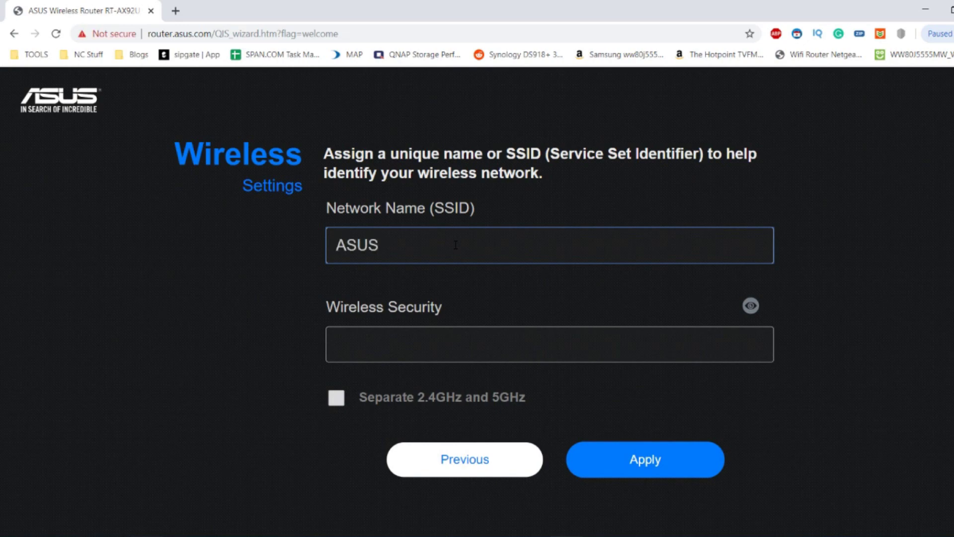
{"action": "type", "text": "WIFI6"}
{"action": "left_click", "coordinate": [443, 340]}
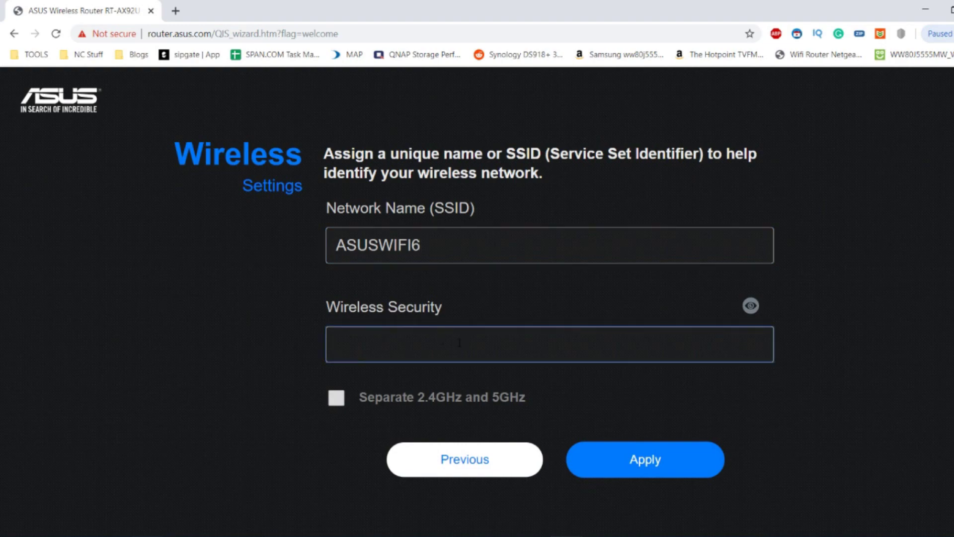
{"action": "type", "text": "********"}
{"action": "left_click", "coordinate": [751, 305]}
{"action": "left_click", "coordinate": [752, 307]}
Step: Toggle Separate 2.4GHz and 5GHz off again and dismiss Chrome's save-password prompt
{"action": "left_click", "coordinate": [393, 400]}
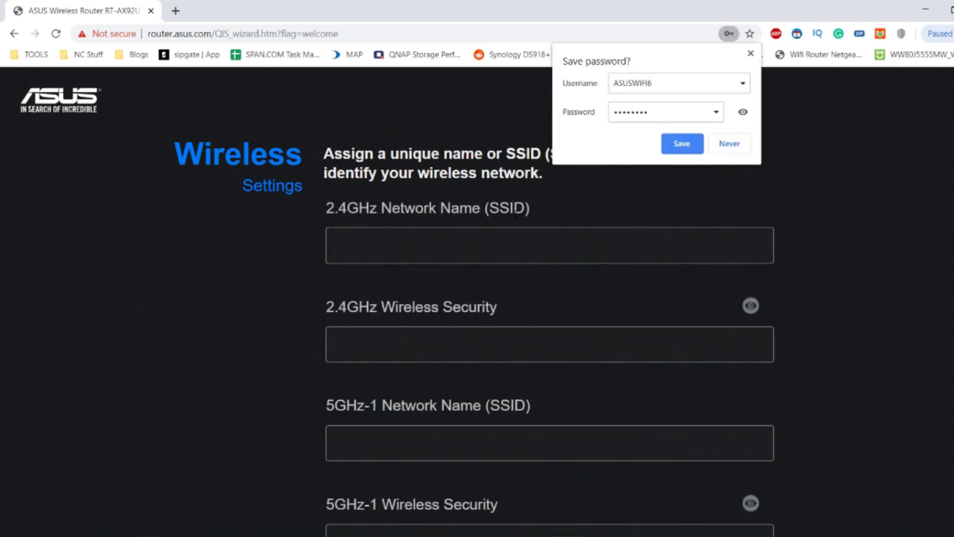
{"action": "scroll", "coordinate": [457, 237], "scroll_direction": "down", "scroll_amount": 10}
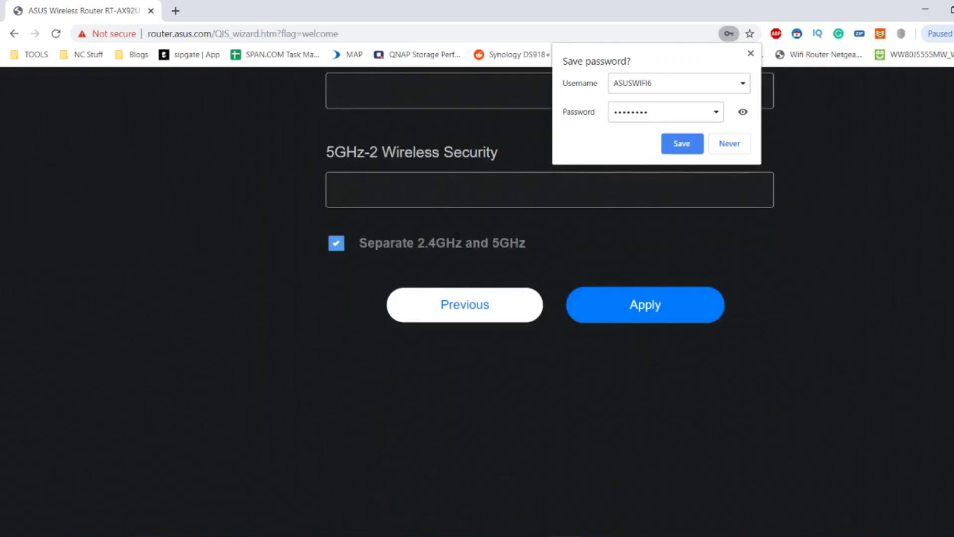
{"action": "scroll", "coordinate": [456, 238], "scroll_direction": "up", "scroll_amount": 10}
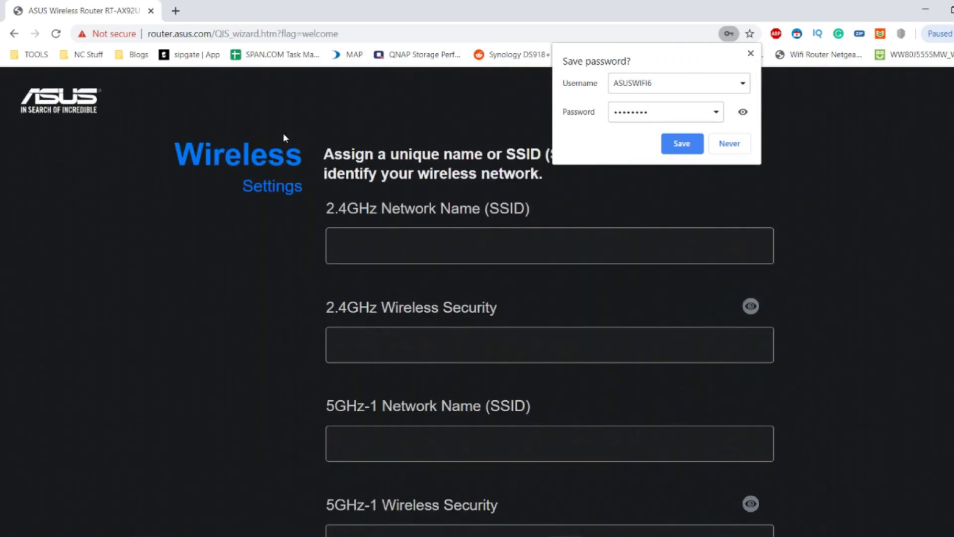
{"action": "left_click", "coordinate": [752, 53]}
{"action": "scroll", "coordinate": [639, 302], "scroll_direction": "down", "scroll_amount": 10}
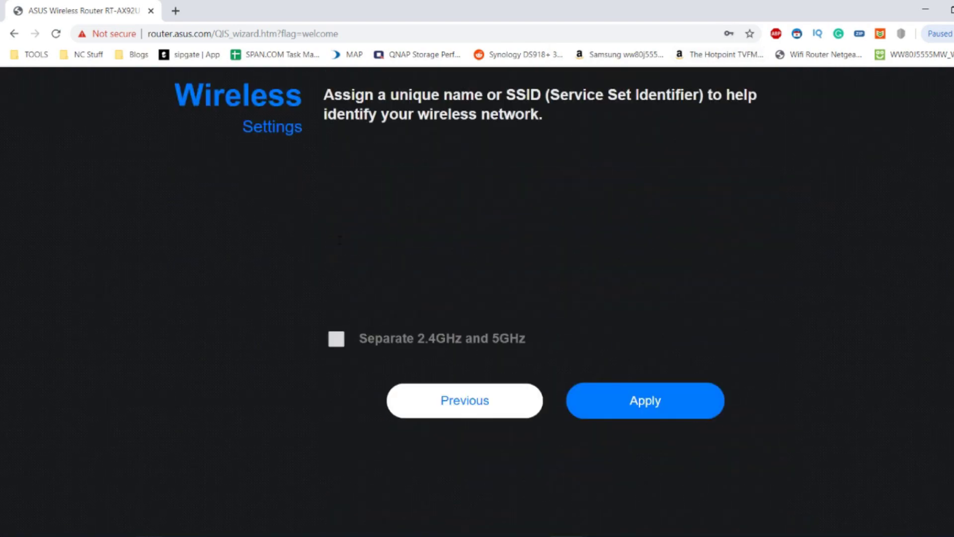
{"action": "left_click", "coordinate": [532, 247]}
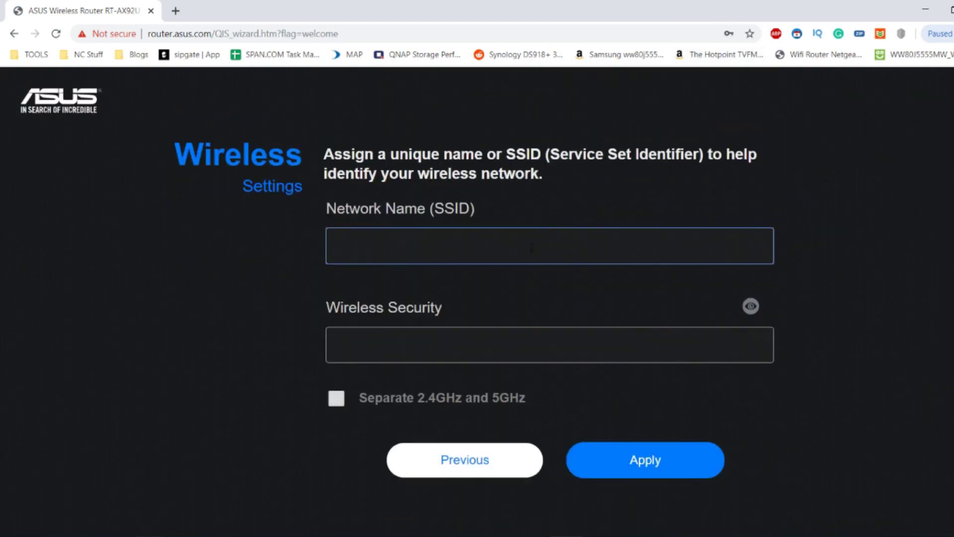
Step: Enter network name ASUSWIFI6 and the wireless security key, verifying the key
{"action": "type", "text": "ASUSWIFI6"}
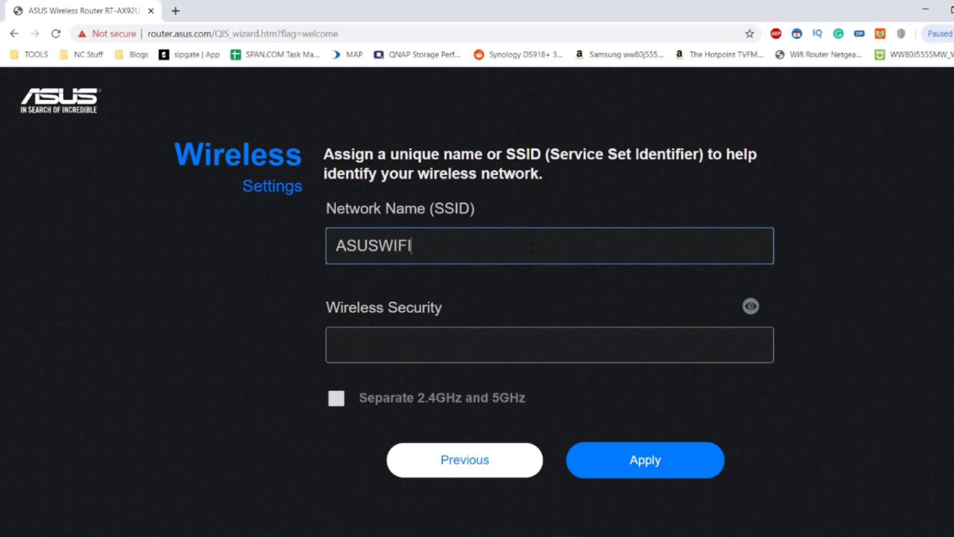
{"action": "left_click", "coordinate": [498, 354]}
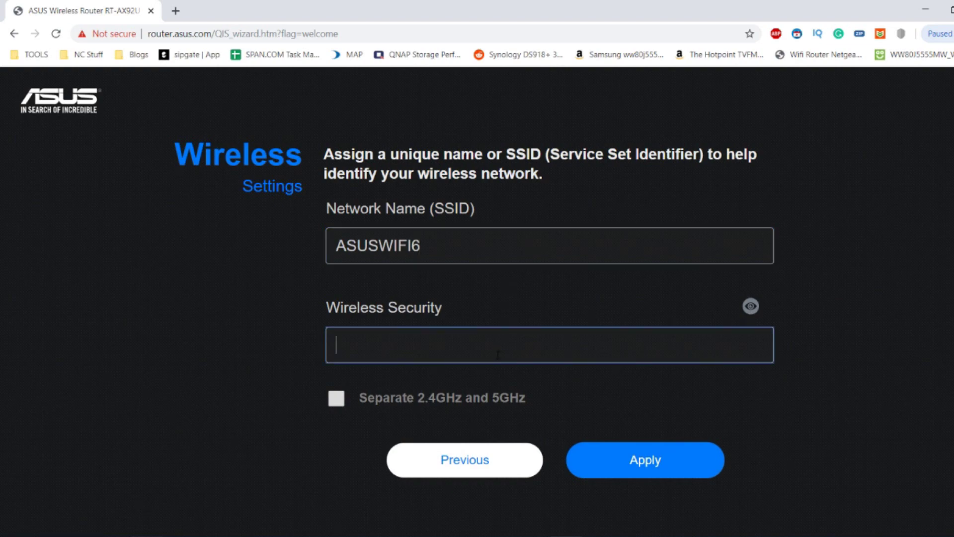
{"action": "type", "text": "•••••••••"}
{"action": "left_click", "coordinate": [751, 306]}
{"action": "left_click", "coordinate": [750, 306]}
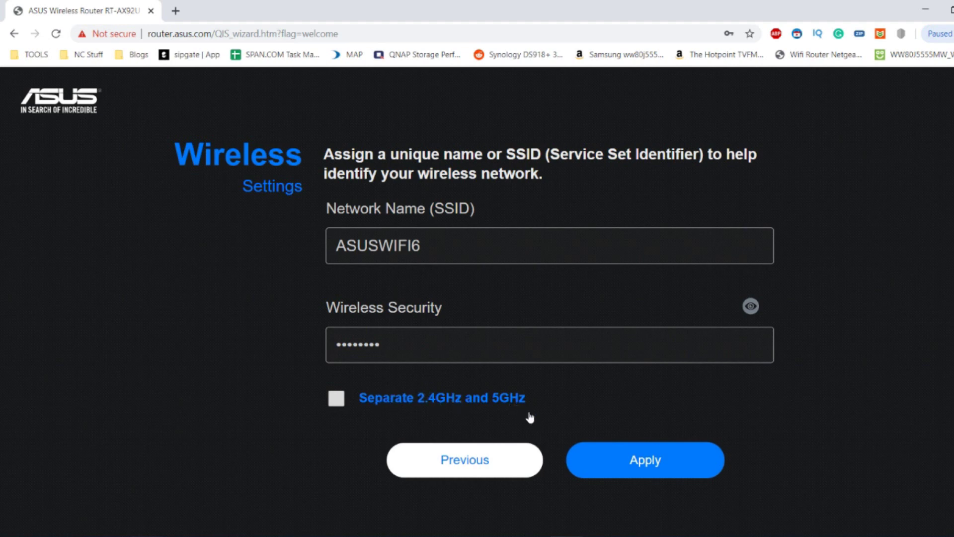
Step: Apply the wireless settings, accept the password-strength warning, and decline Chrome's save offer
{"action": "left_click", "coordinate": [603, 457]}
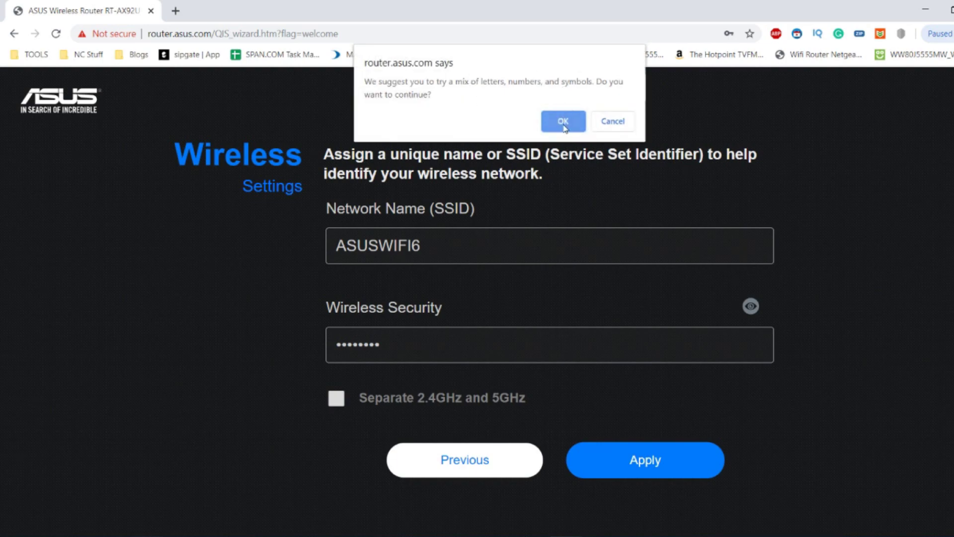
{"action": "left_click", "coordinate": [564, 121]}
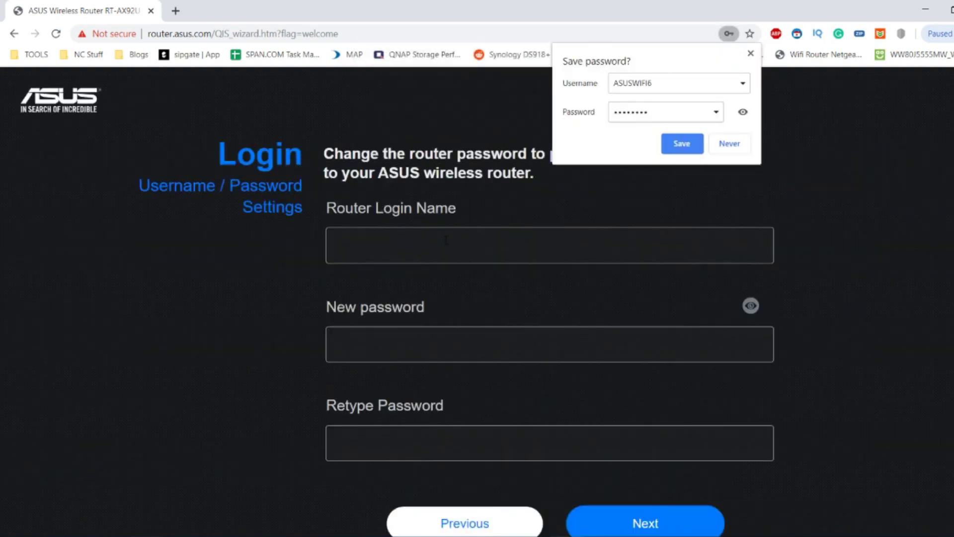
{"action": "left_click", "coordinate": [750, 53]}
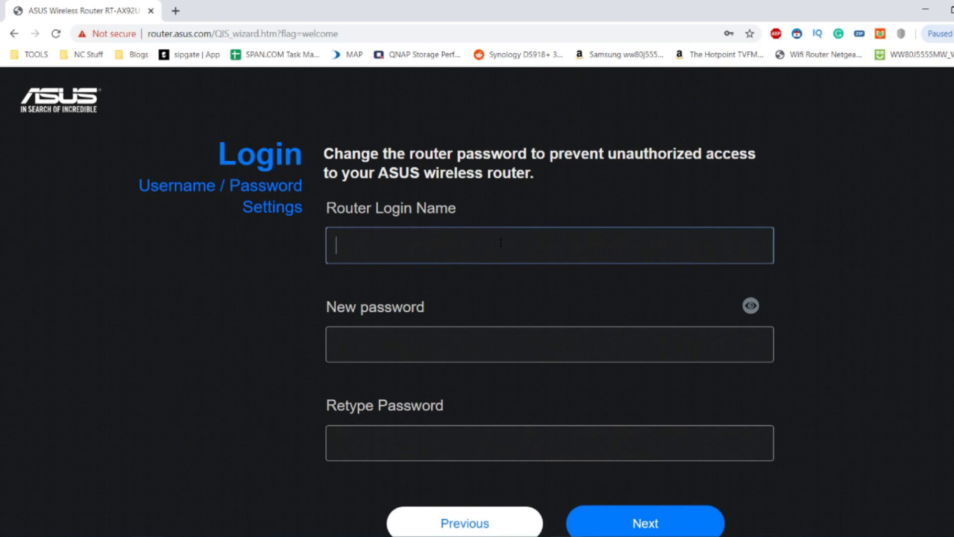
Step: Set login username admin and enter the new router password twice, checking it
{"action": "type", "text": "admin"}
{"action": "key", "text": "Tab"}
{"action": "type", "text": "*********"}
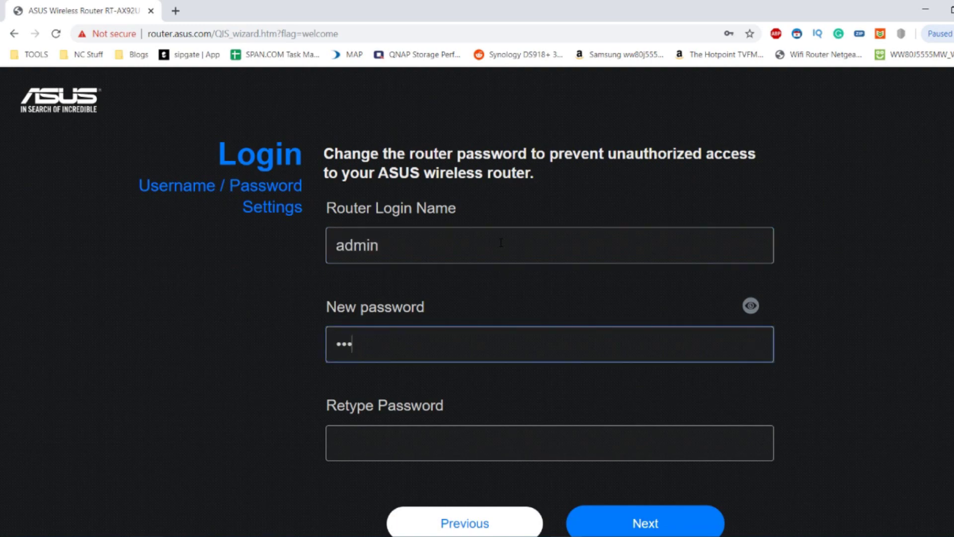
{"action": "key", "text": "Tab"}
{"action": "type", "text": "*********"}
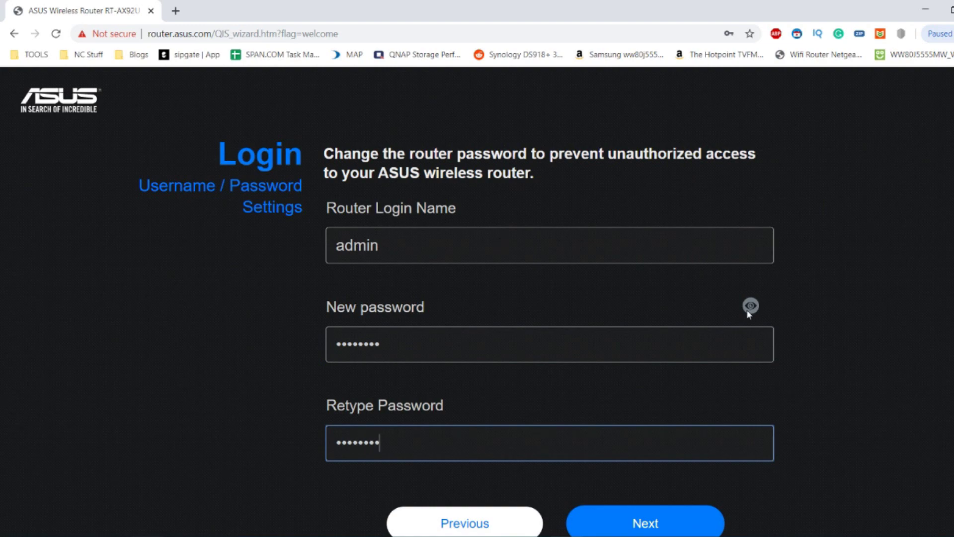
{"action": "left_click", "coordinate": [750, 306]}
{"action": "left_click", "coordinate": [750, 306]}
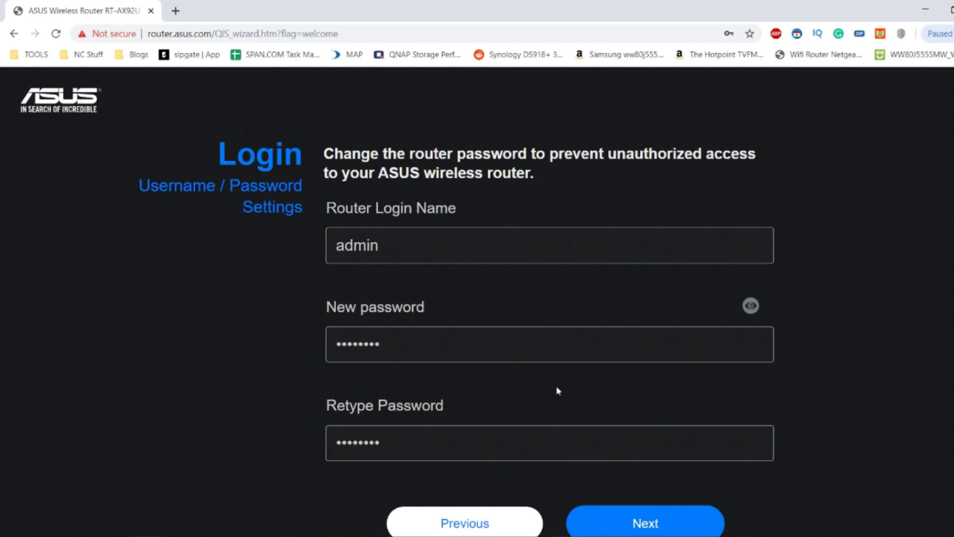
{"action": "scroll", "coordinate": [556, 386], "scroll_direction": "down", "scroll_amount": 2}
Step: Submit the login settings, accept the weak-password warning, and decline saving the login in Chrome
{"action": "left_click", "coordinate": [612, 430]}
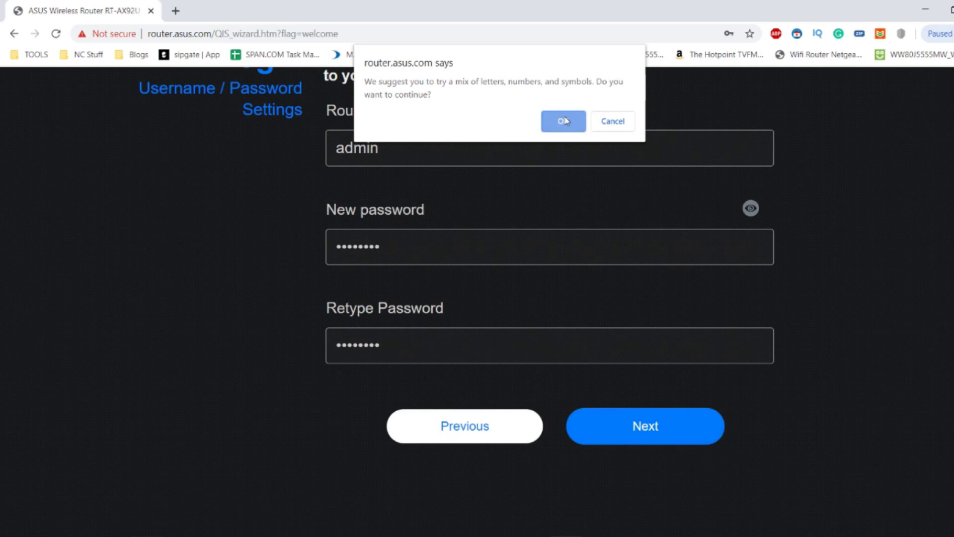
{"action": "left_click", "coordinate": [565, 120]}
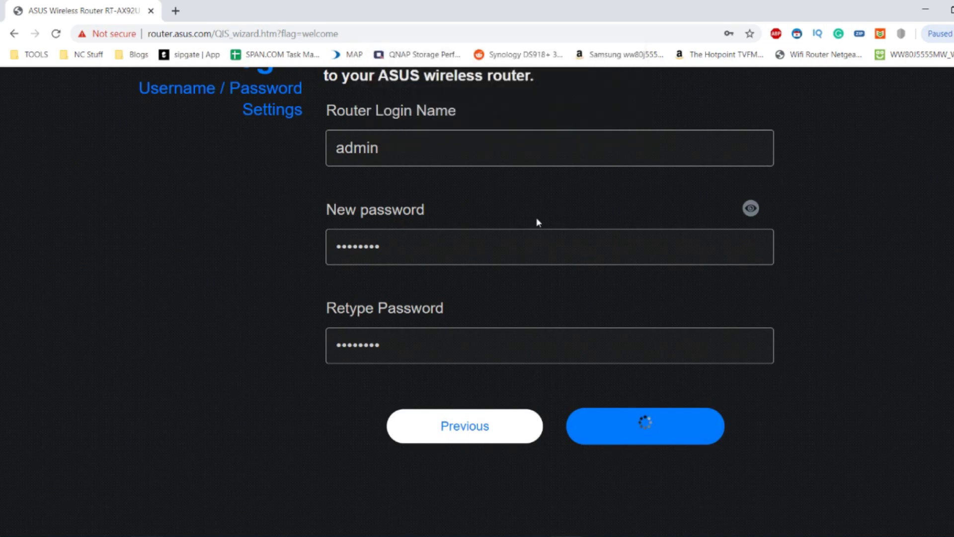
{"action": "scroll", "coordinate": [536, 217], "scroll_direction": "up", "scroll_amount": 1}
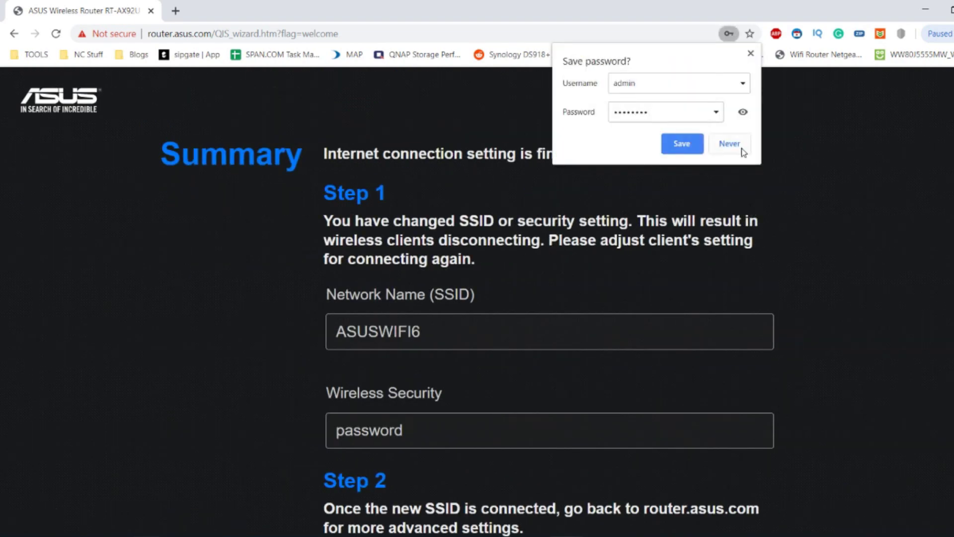
{"action": "left_click", "coordinate": [730, 143]}
Step: Review the setup Summary for ASUSWIFI6 and close the Windows Wi-Fi network list
{"action": "scroll", "coordinate": [609, 259], "scroll_direction": "down", "scroll_amount": 2}
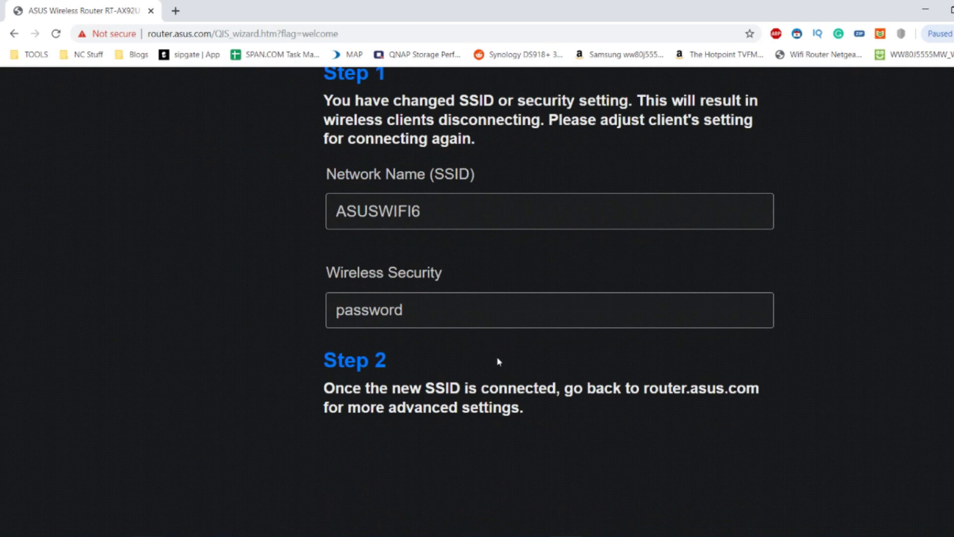
{"action": "scroll", "coordinate": [499, 361], "scroll_direction": "up", "scroll_amount": 2}
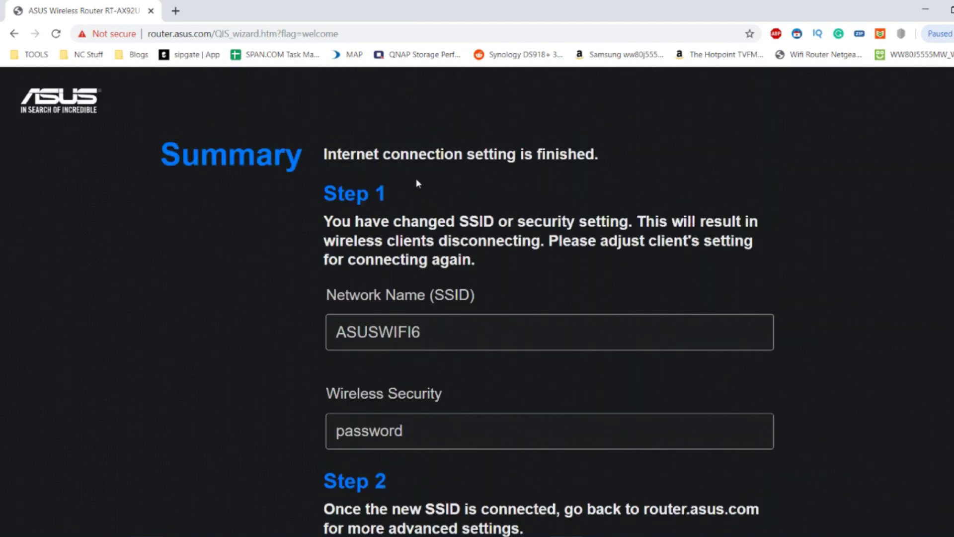
{"action": "scroll", "coordinate": [429, 184], "scroll_direction": "down", "scroll_amount": 2}
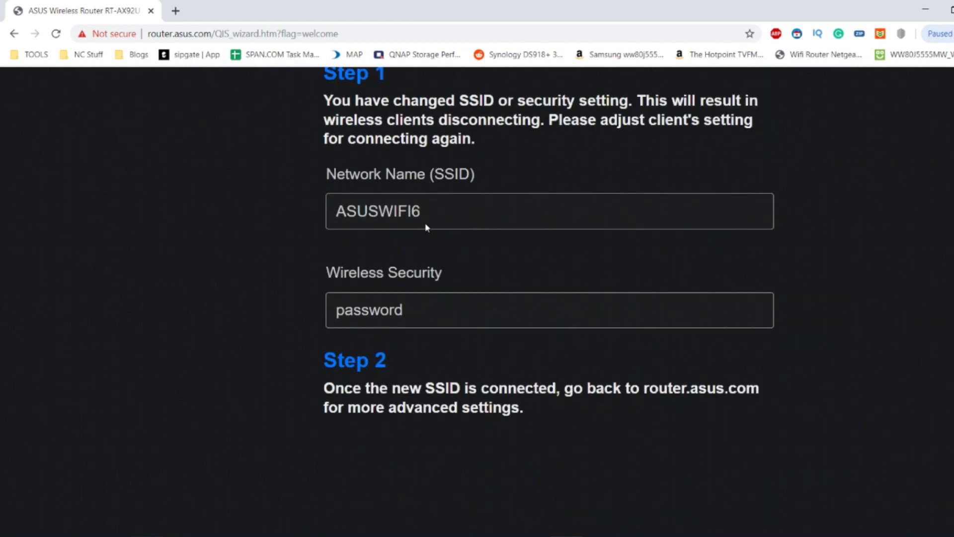
{"action": "scroll", "coordinate": [425, 224], "scroll_direction": "up", "scroll_amount": 2}
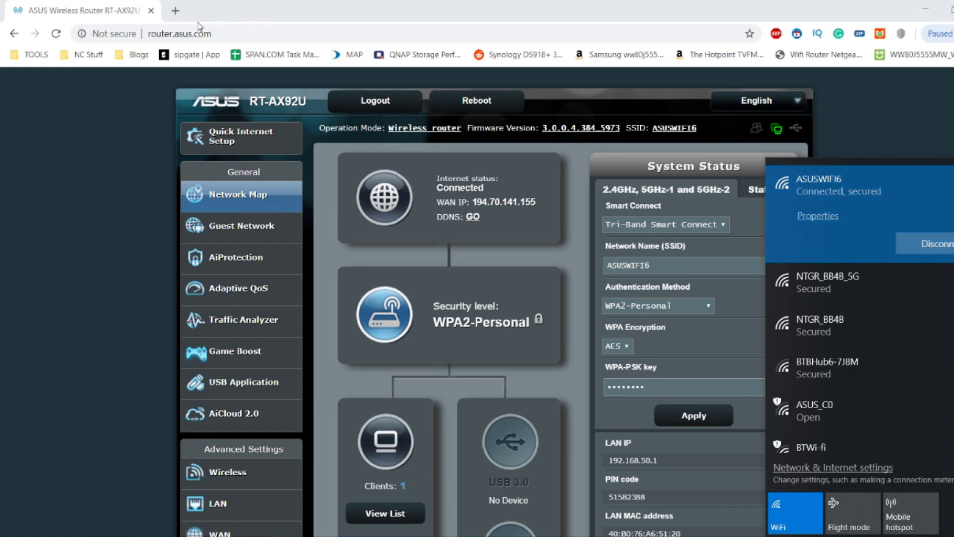
{"action": "left_click", "coordinate": [91, 128]}
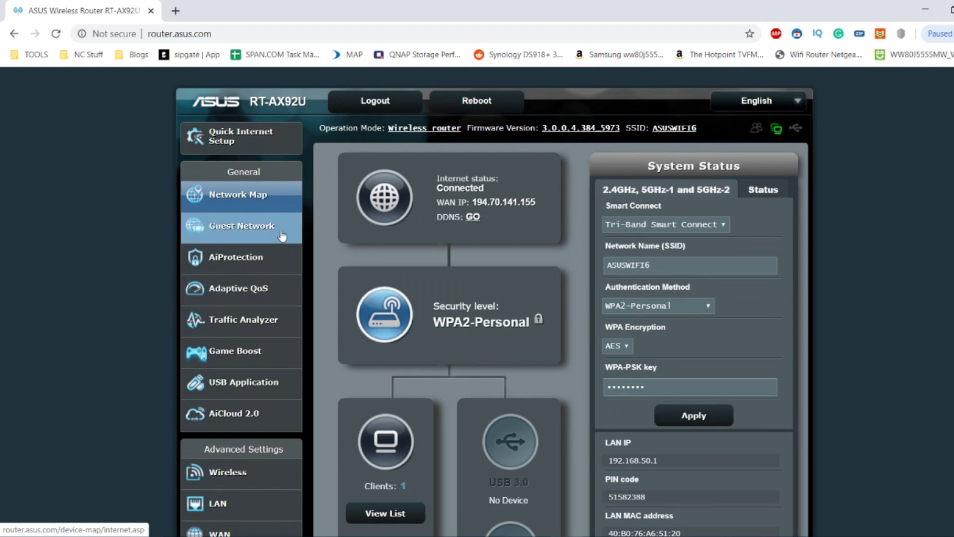
Step: Open the Network Tools page from the side menu, then go back to the Network Map
{"action": "scroll", "coordinate": [290, 158], "scroll_direction": "down", "scroll_amount": 2}
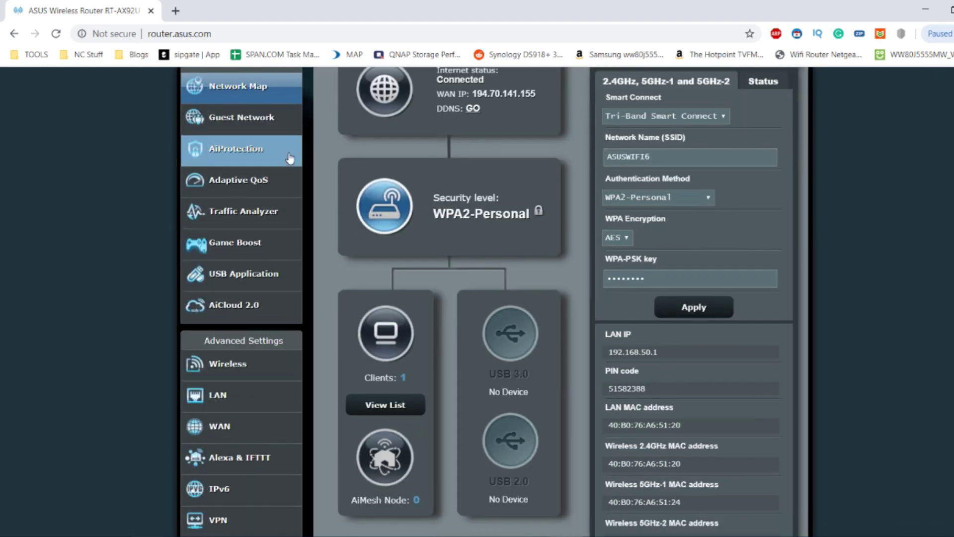
{"action": "scroll", "coordinate": [290, 158], "scroll_direction": "down", "scroll_amount": 3}
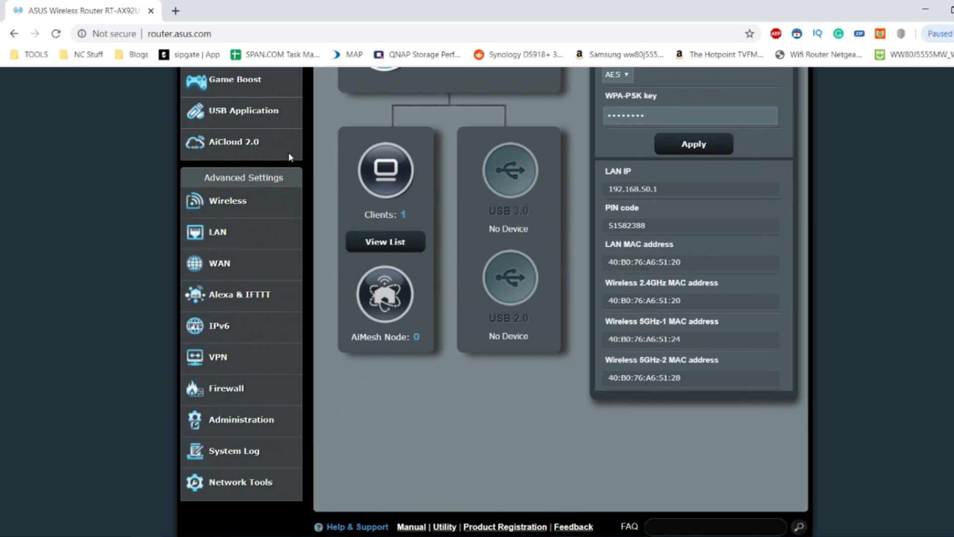
{"action": "scroll", "coordinate": [351, 298], "scroll_direction": "up", "scroll_amount": 5}
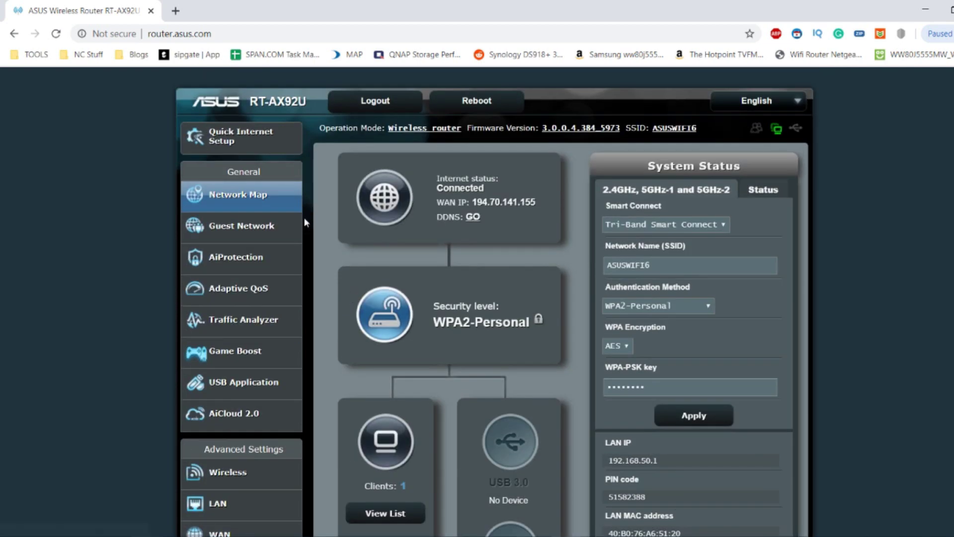
{"action": "scroll", "coordinate": [514, 184], "scroll_direction": "down", "scroll_amount": 2}
{"action": "scroll", "coordinate": [514, 184], "scroll_direction": "down", "scroll_amount": 3}
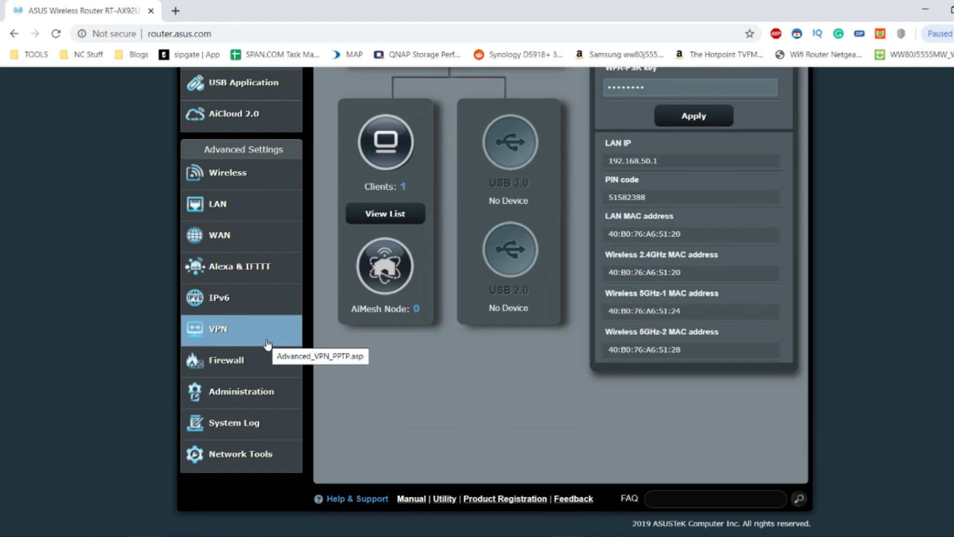
{"action": "scroll", "coordinate": [267, 343], "scroll_direction": "up", "scroll_amount": 5}
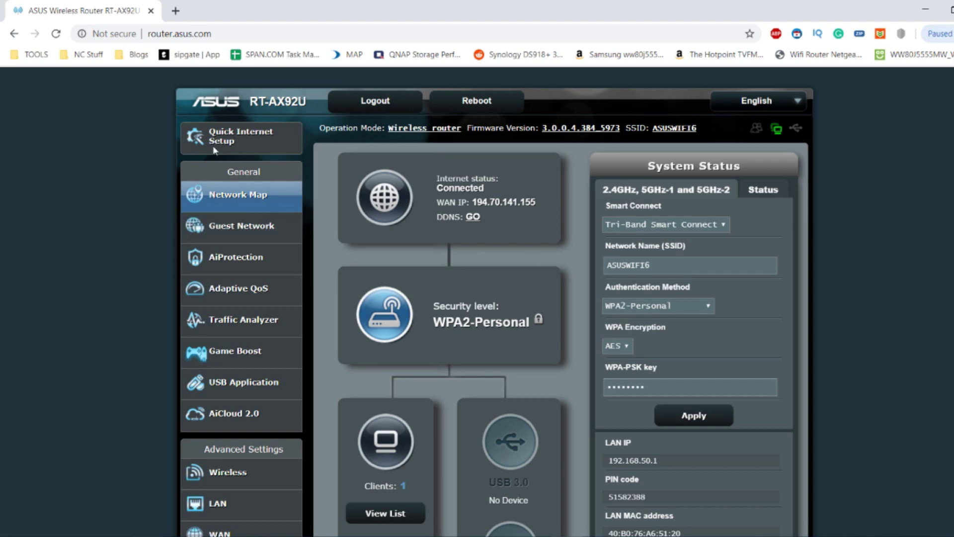
{"action": "scroll", "coordinate": [215, 194], "scroll_direction": "down", "scroll_amount": 2}
{"action": "scroll", "coordinate": [215, 194], "scroll_direction": "down", "scroll_amount": 5}
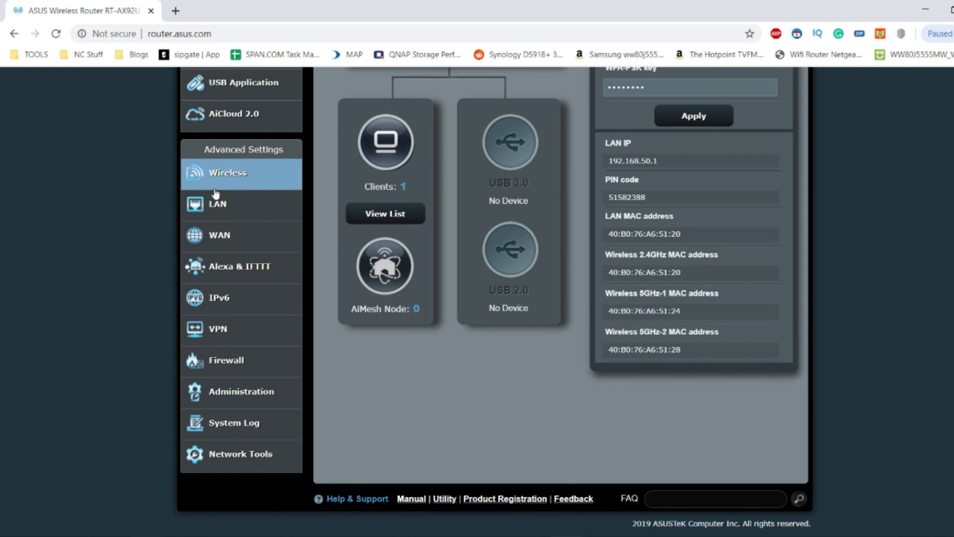
{"action": "left_click", "coordinate": [240, 454]}
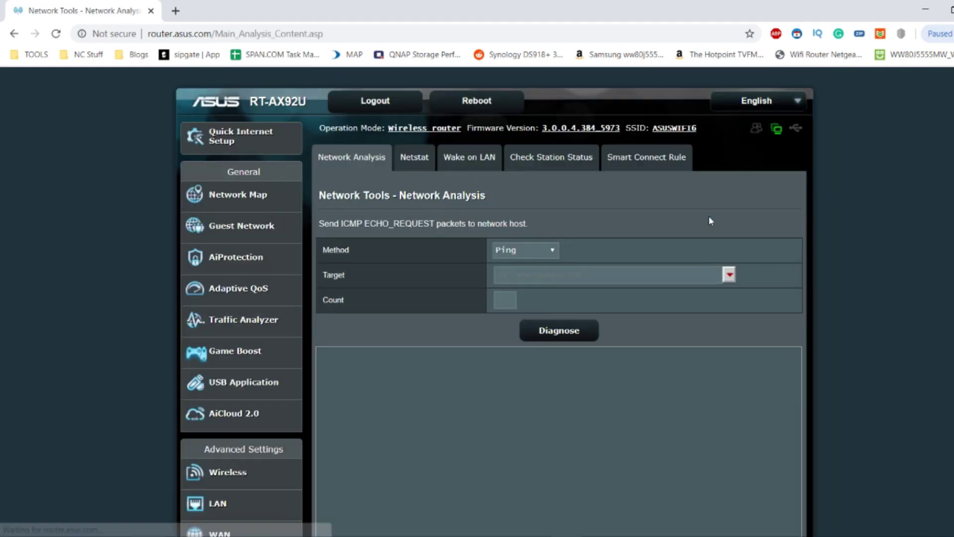
{"action": "left_click", "coordinate": [14, 34]}
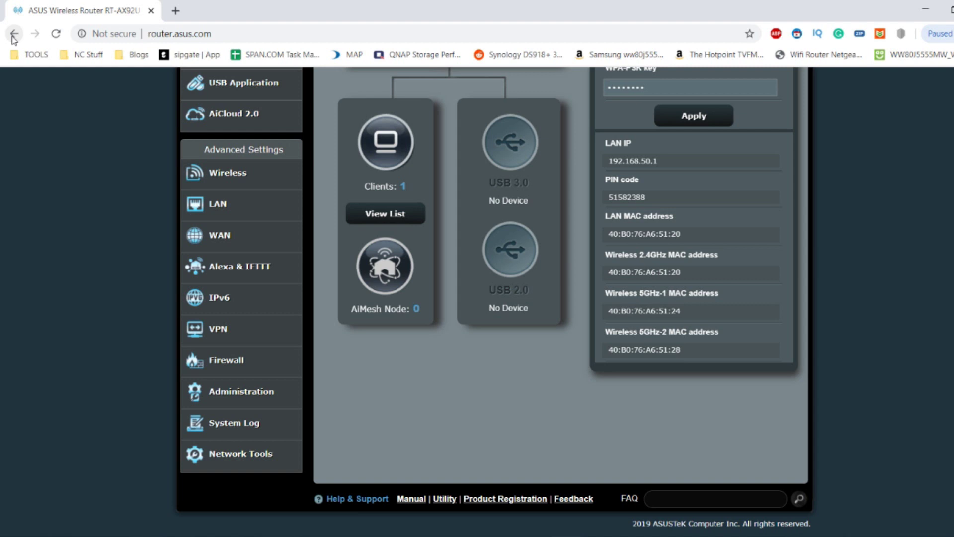
{"action": "scroll", "coordinate": [328, 289], "scroll_direction": "up", "scroll_amount": 6}
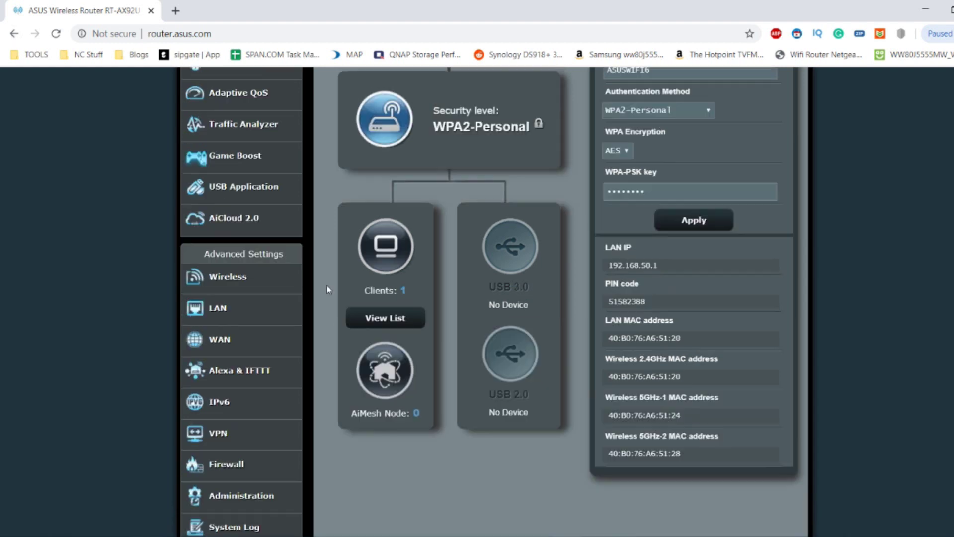